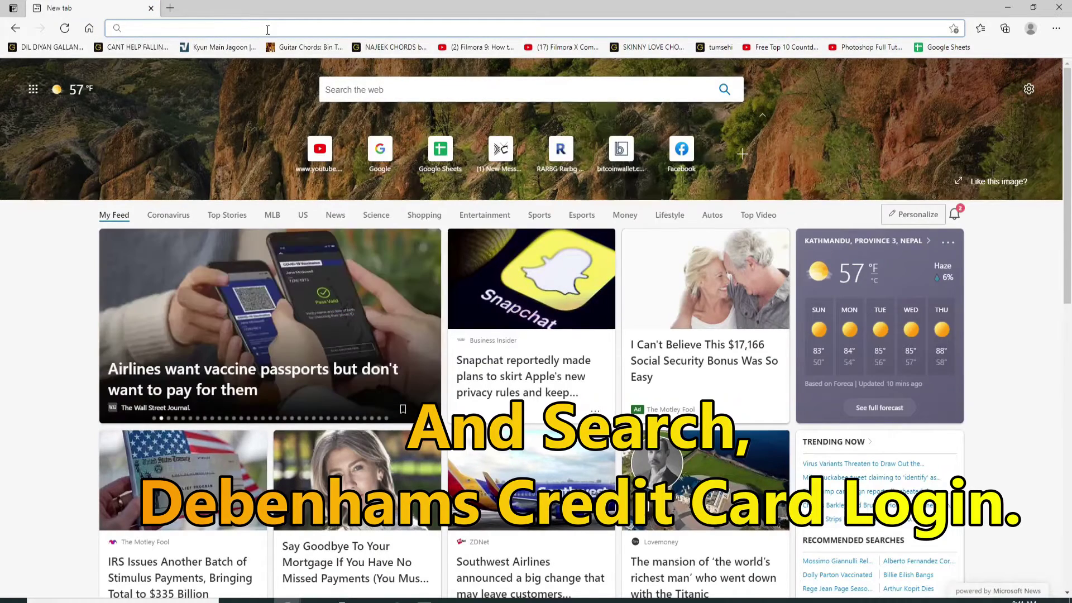
type("debenhams credit card login")
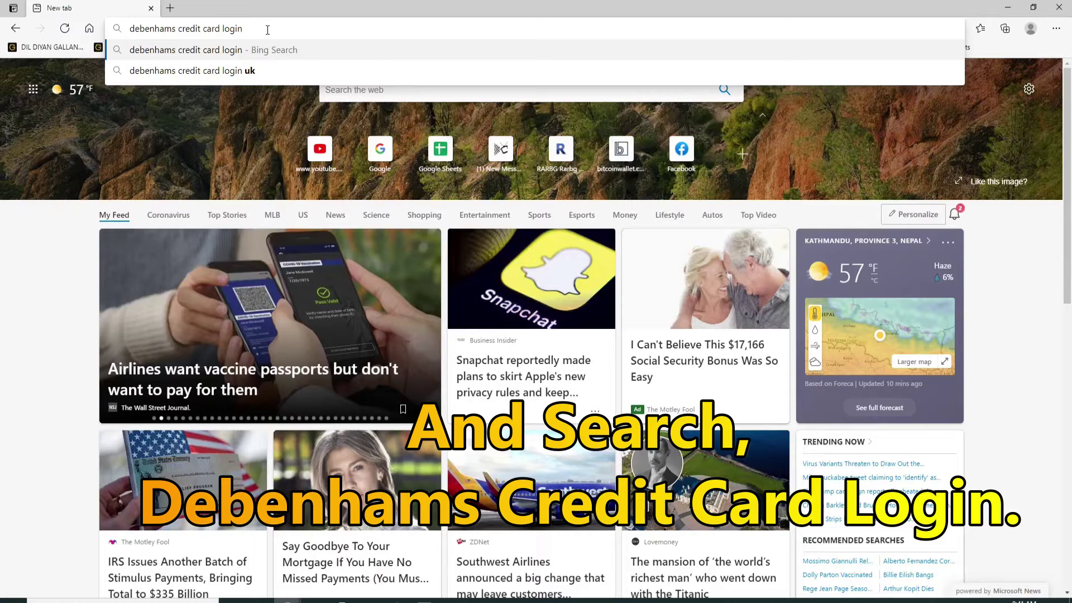
Submit the Bing search for 'debenhams credit card login'.
key("Return")
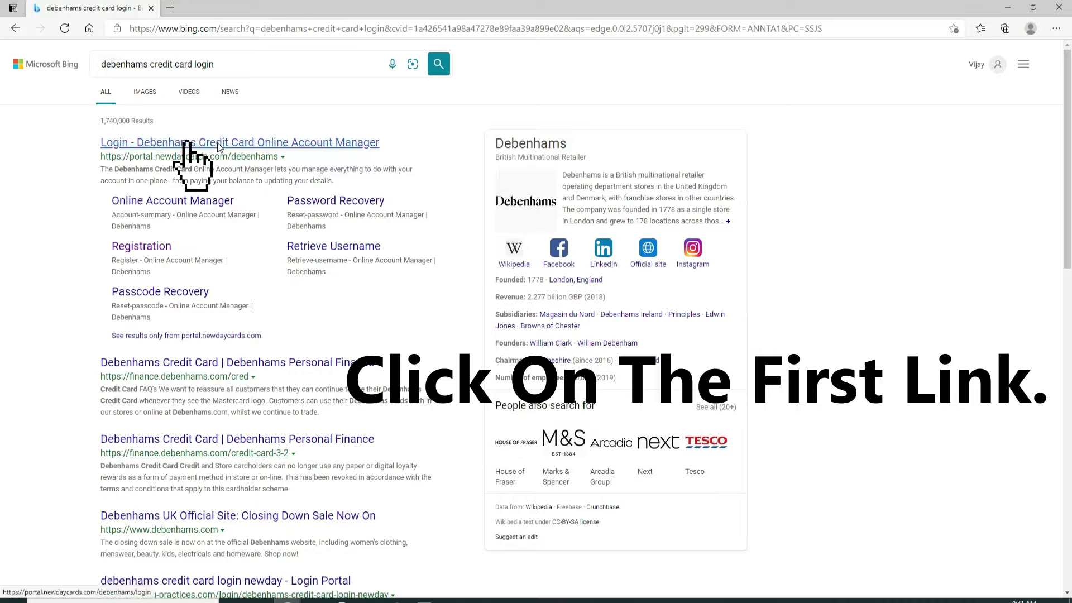
Open the top result, 'Login - Debenhams Credit Card Online Account Manager'.
left_click(219, 144)
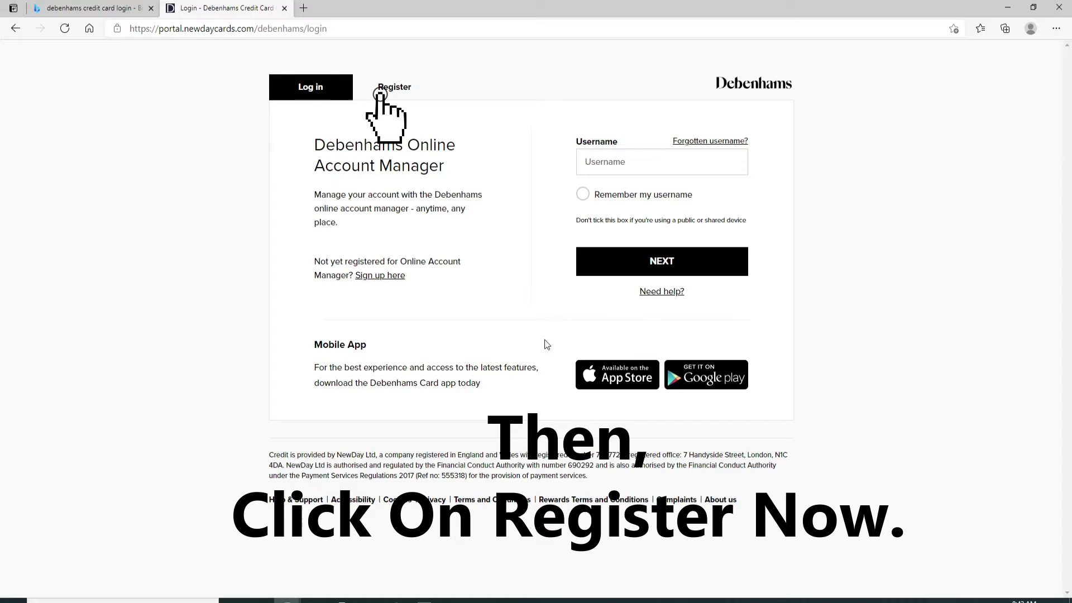
left_click(395, 86)
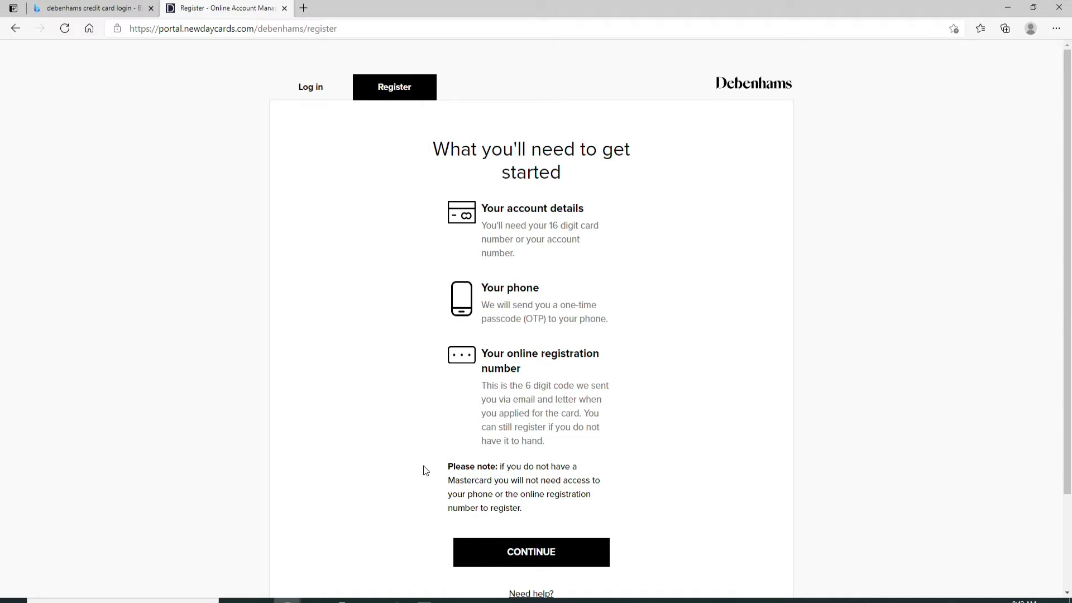
scroll(422, 470, "down", 3)
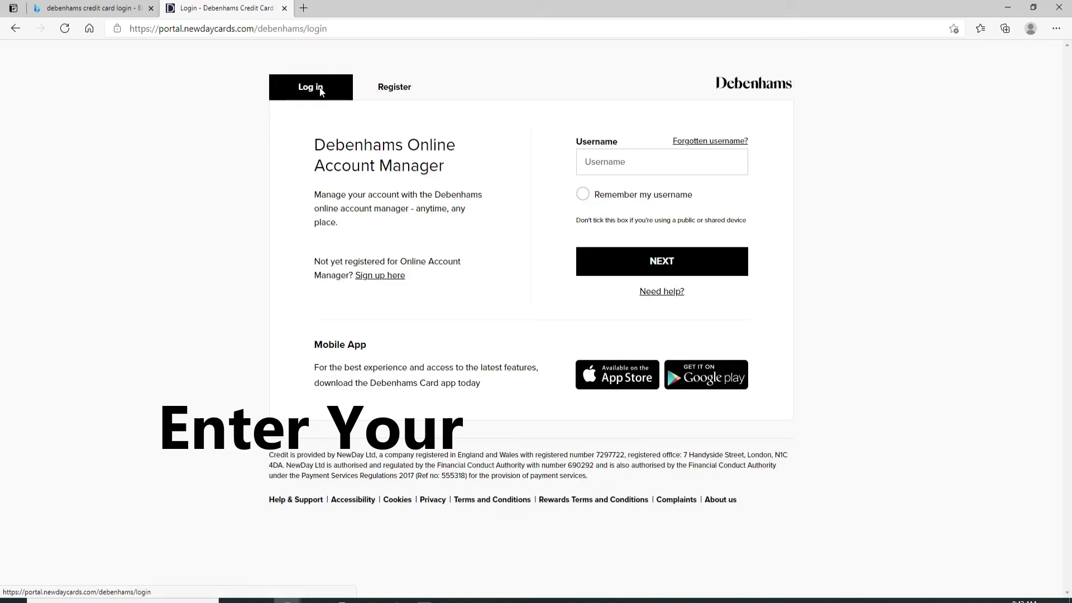
Enter the username in the Username field and tick 'Remember my username'.
left_click(625, 163)
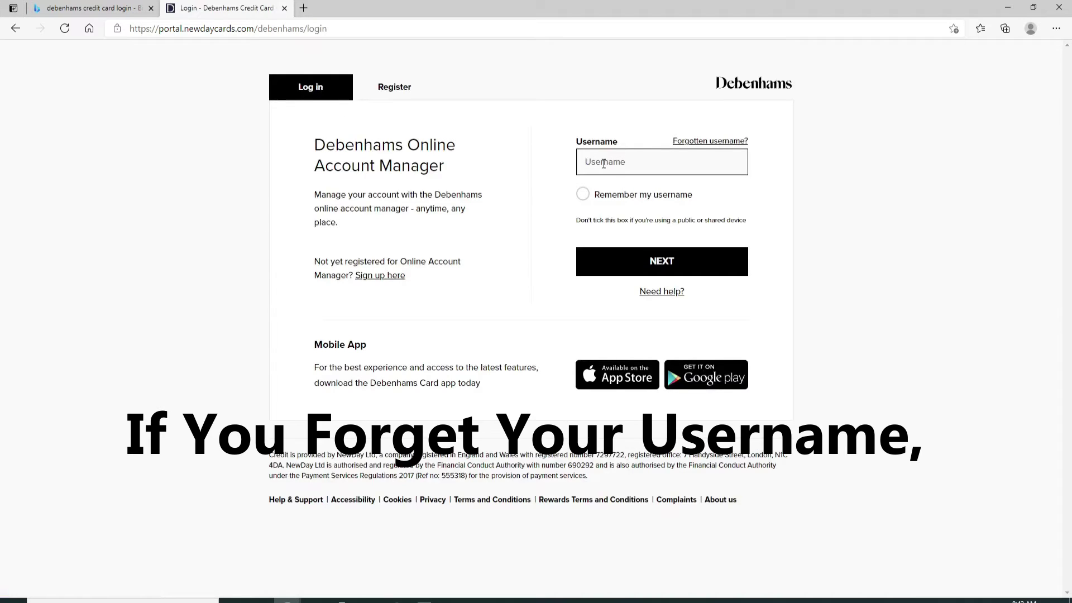
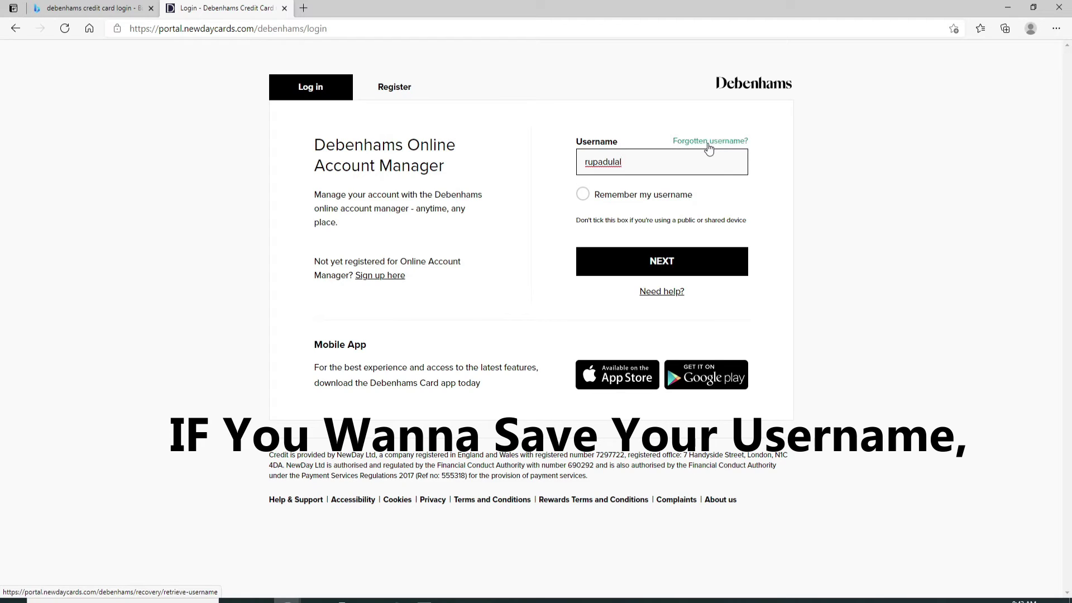
left_click(583, 196)
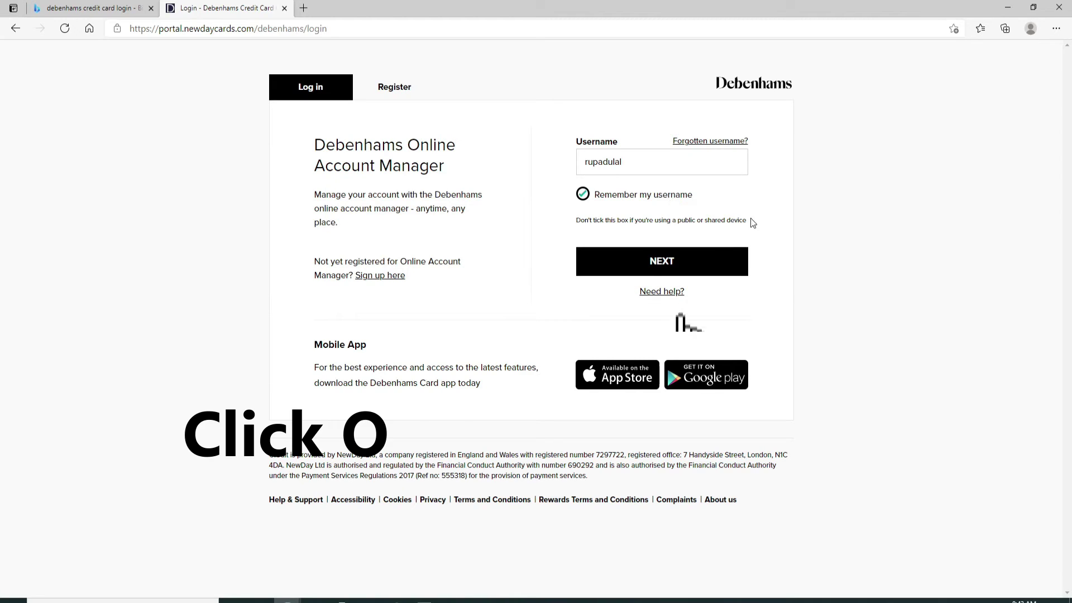
Untick 'Remember my username' and submit the username with NEXT.
left_click(584, 195)
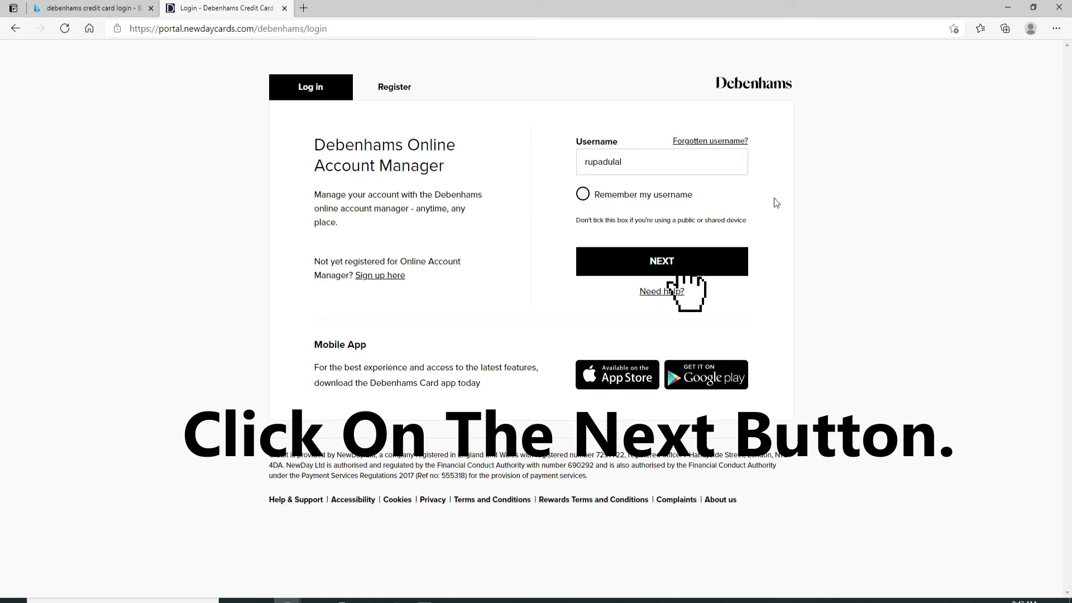
left_click(673, 262)
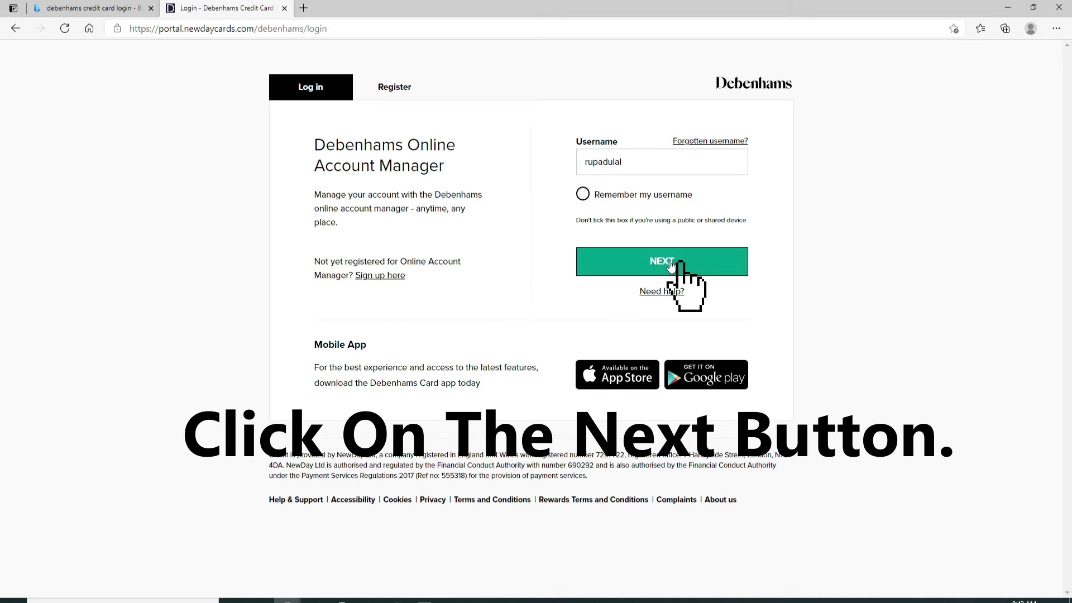